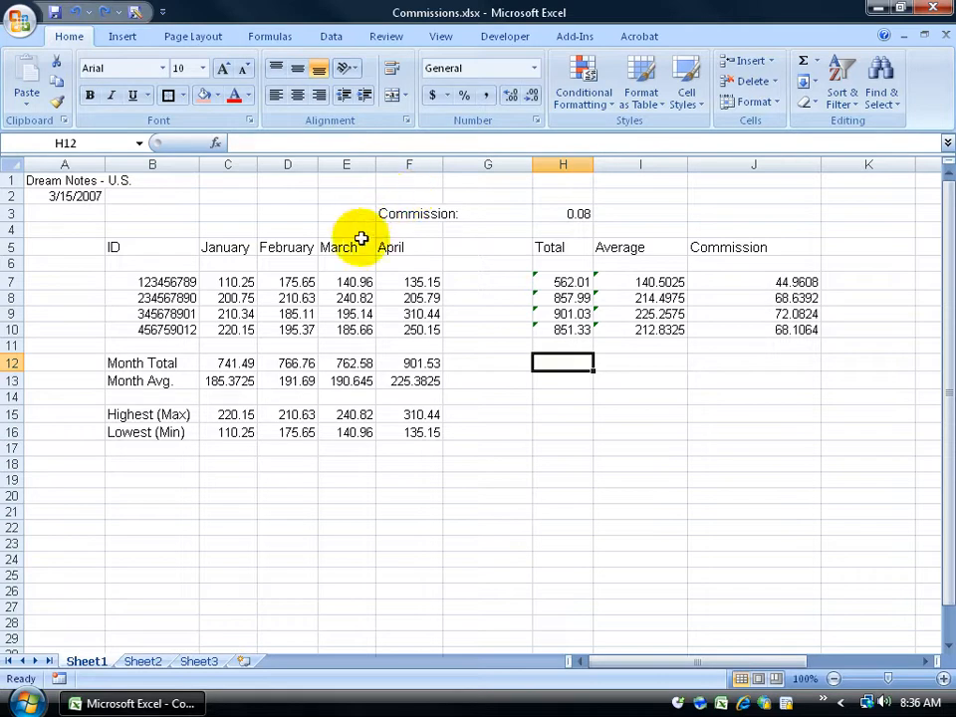
# Step: Hide columns E and F, which hold the March and April figures
pyautogui.moveTo(348, 164); pyautogui.dragTo(417, 160)
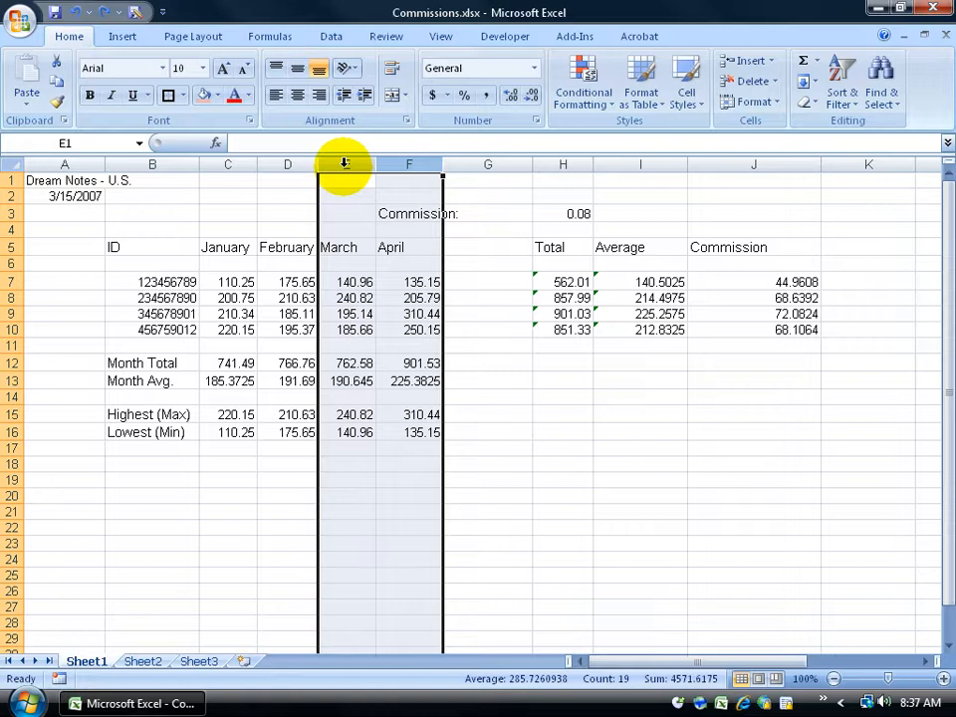
pyautogui.moveTo(345, 163); pyautogui.dragTo(406, 164)
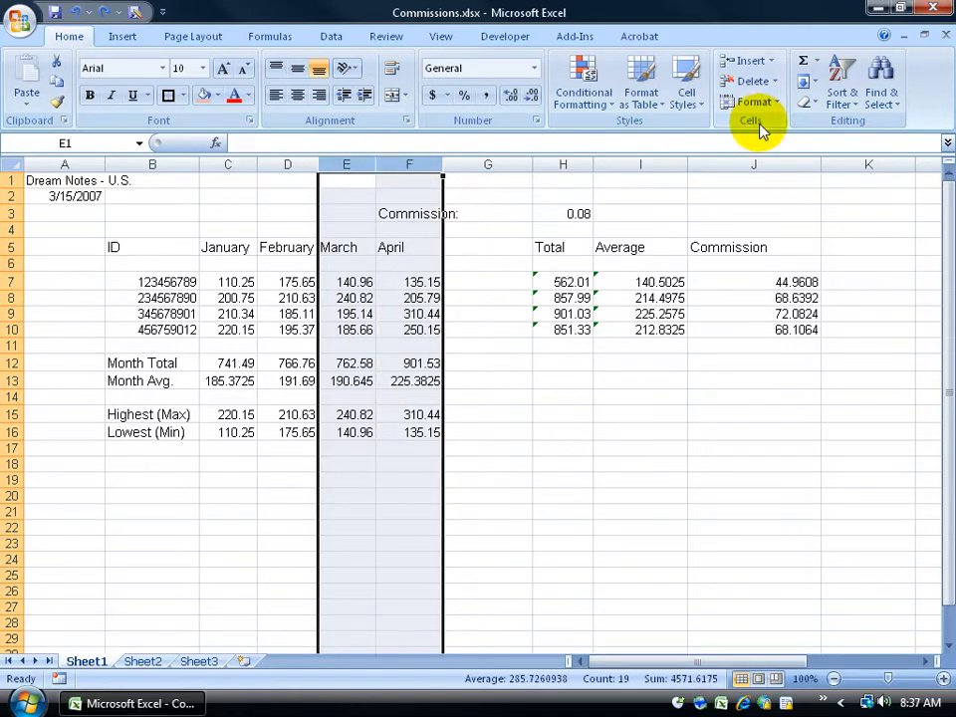
pyautogui.click(777, 103)
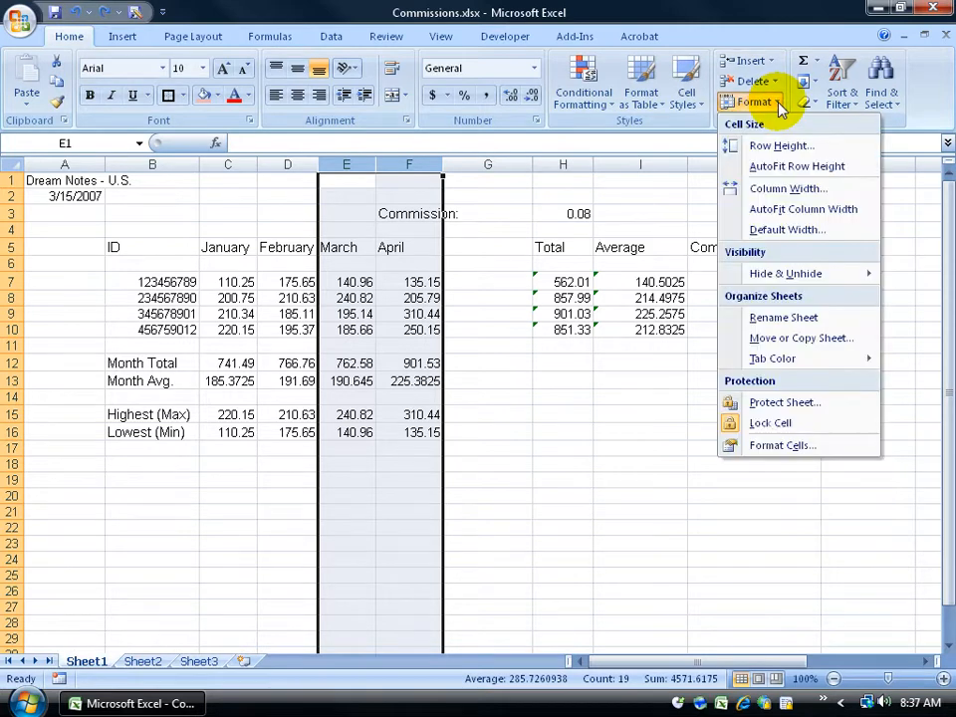
pyautogui.moveTo(793, 275)
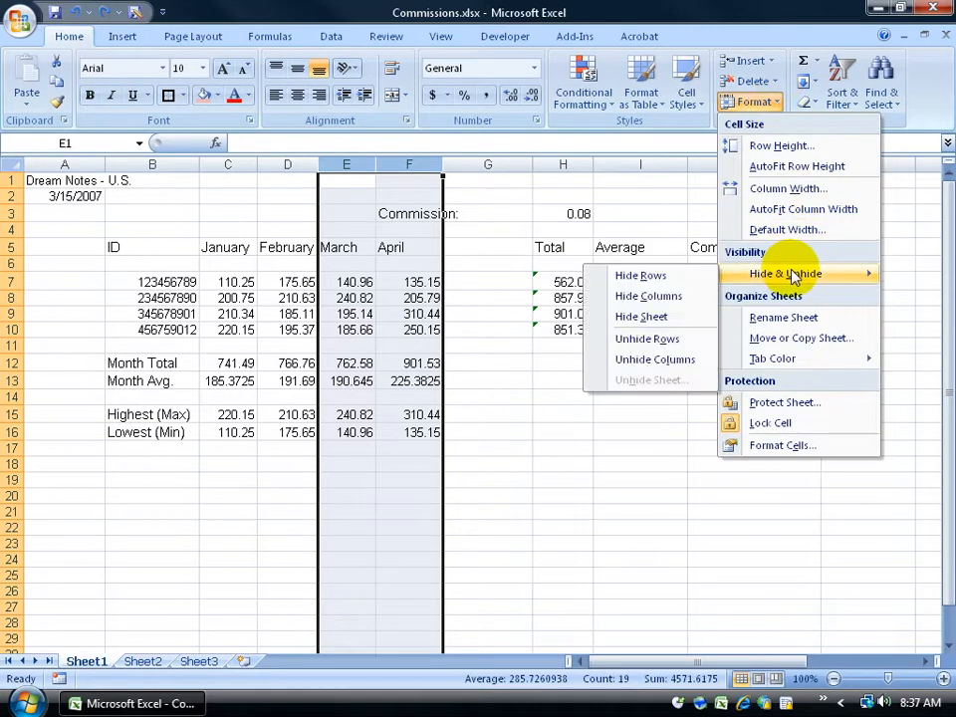
pyautogui.click(693, 301)
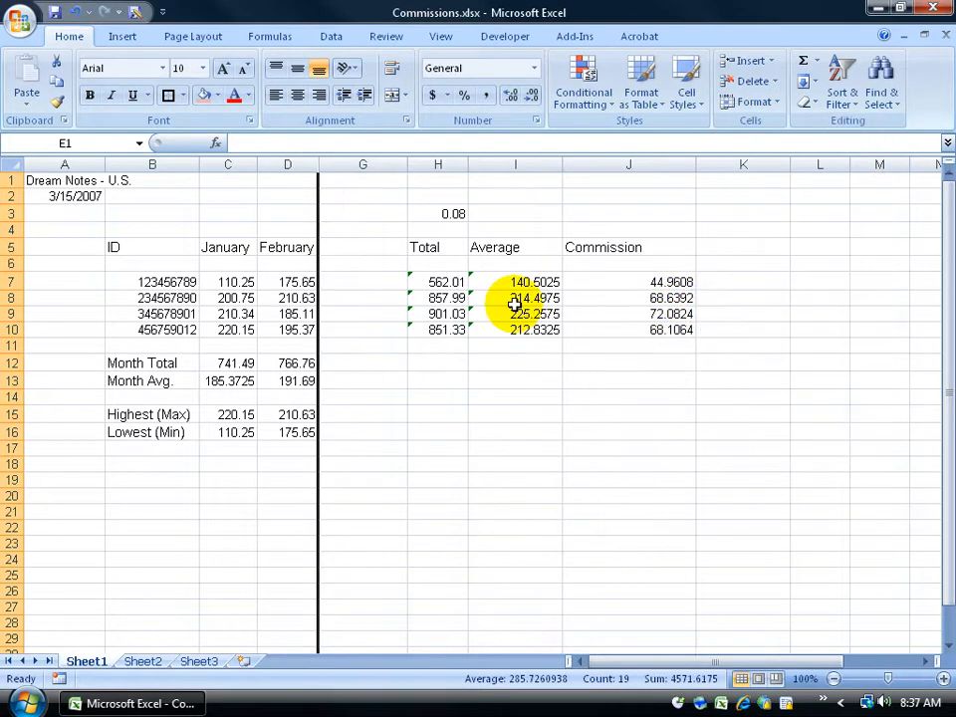
# Step: Hide column H, which holds the Total figures
pyautogui.rightClick(439, 165)
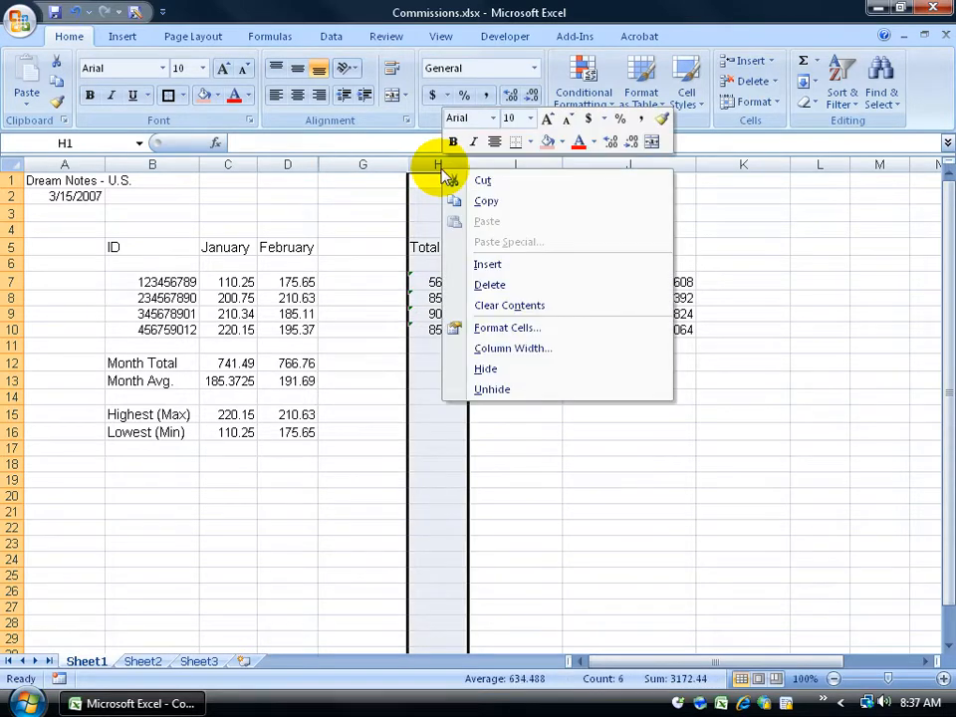
pyautogui.click(505, 371)
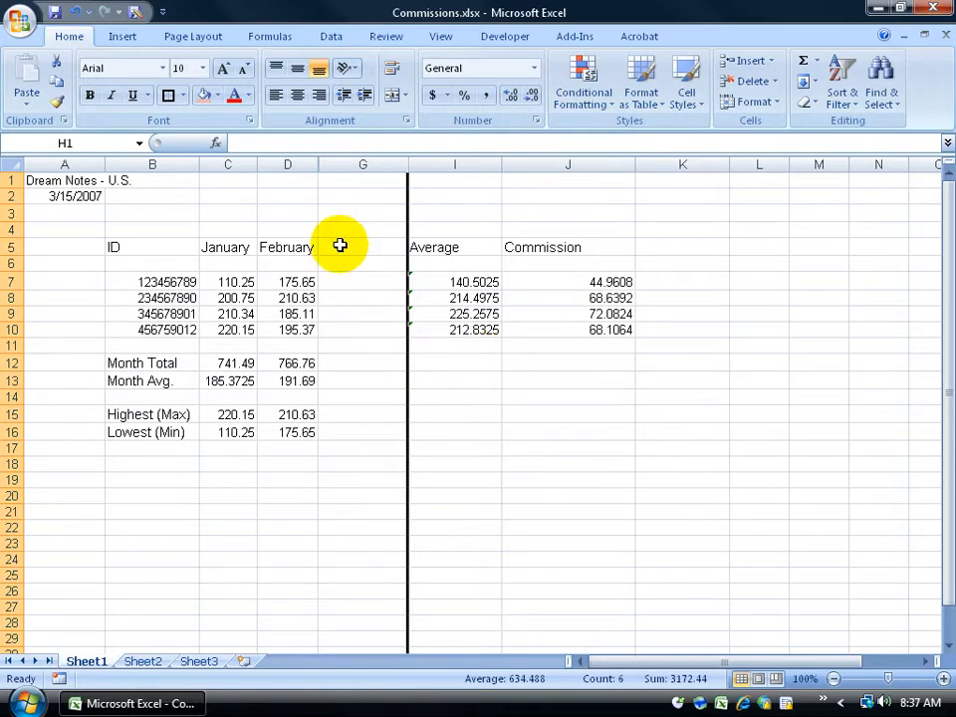
pyautogui.click(568, 431)
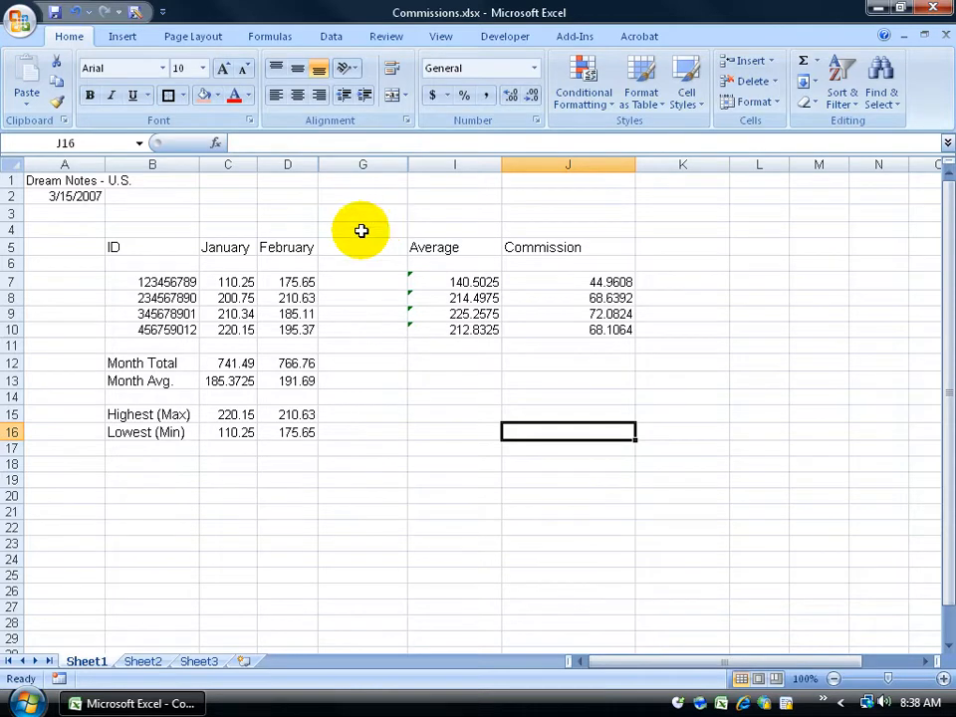
# Step: Examine the worksheet with its hidden columns in Print Preview, zooming in on the page, and return to the sheet
pyautogui.click(18, 17)
pyautogui.moveTo(58, 231)
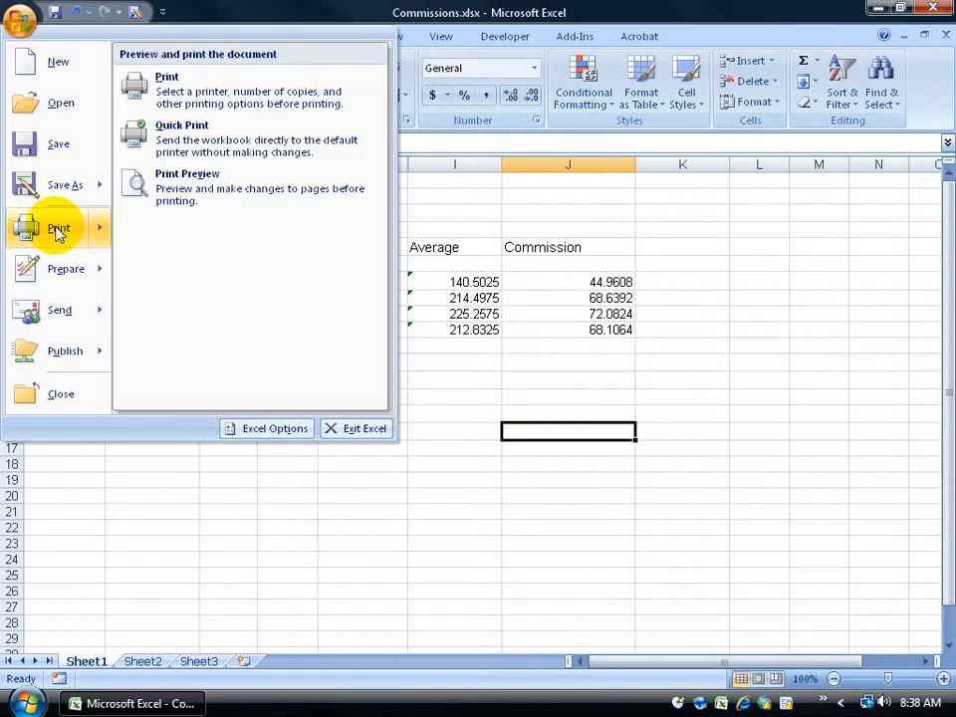
pyautogui.click(212, 199)
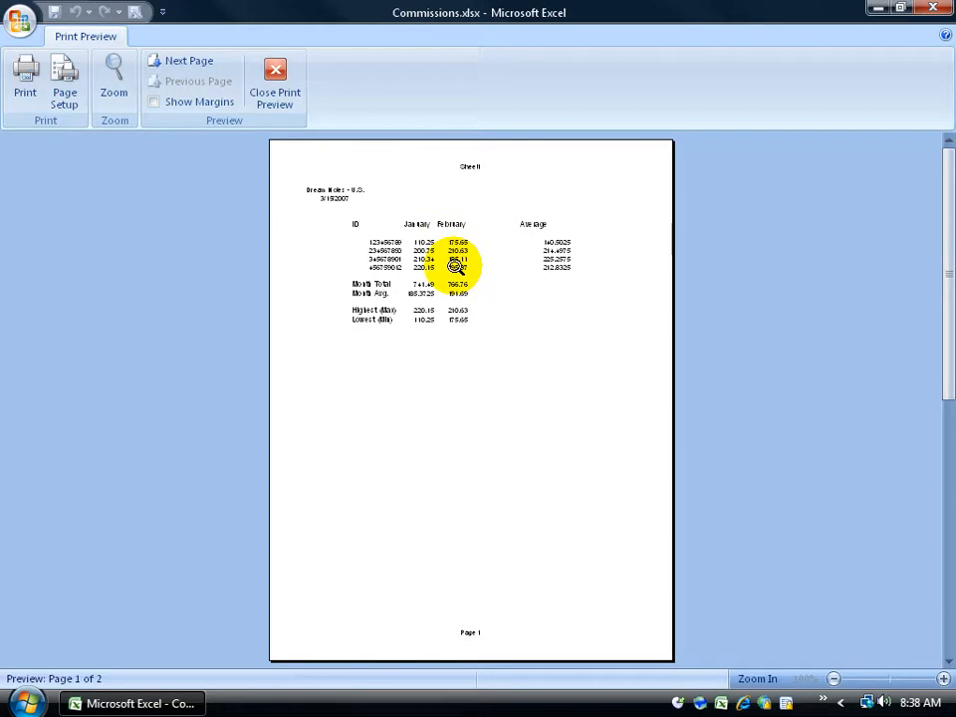
pyautogui.click(455, 267)
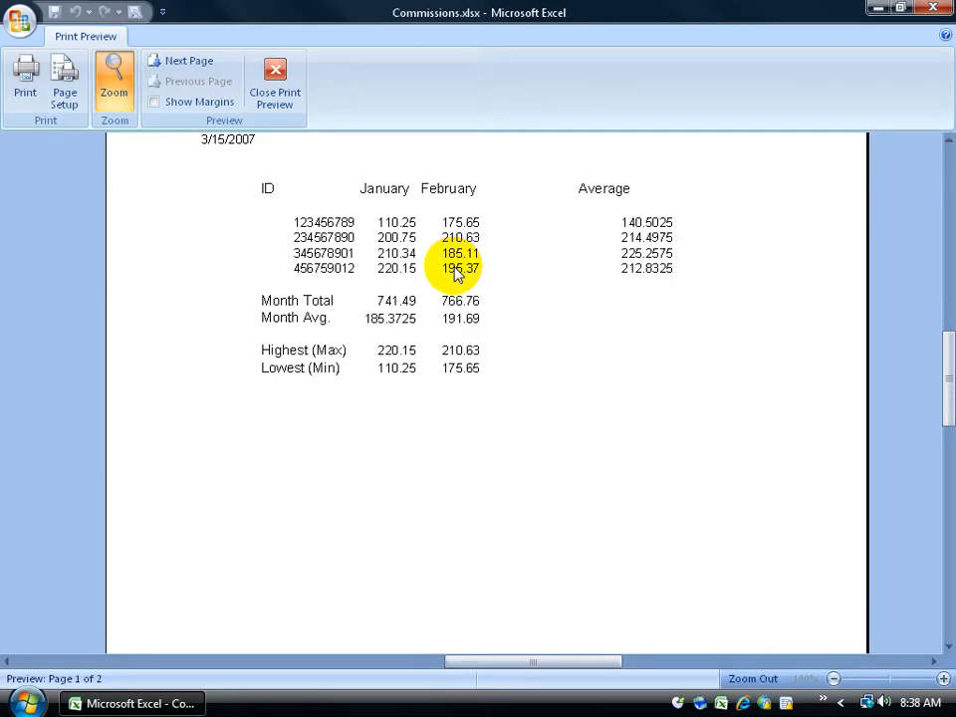
pyautogui.click(455, 268)
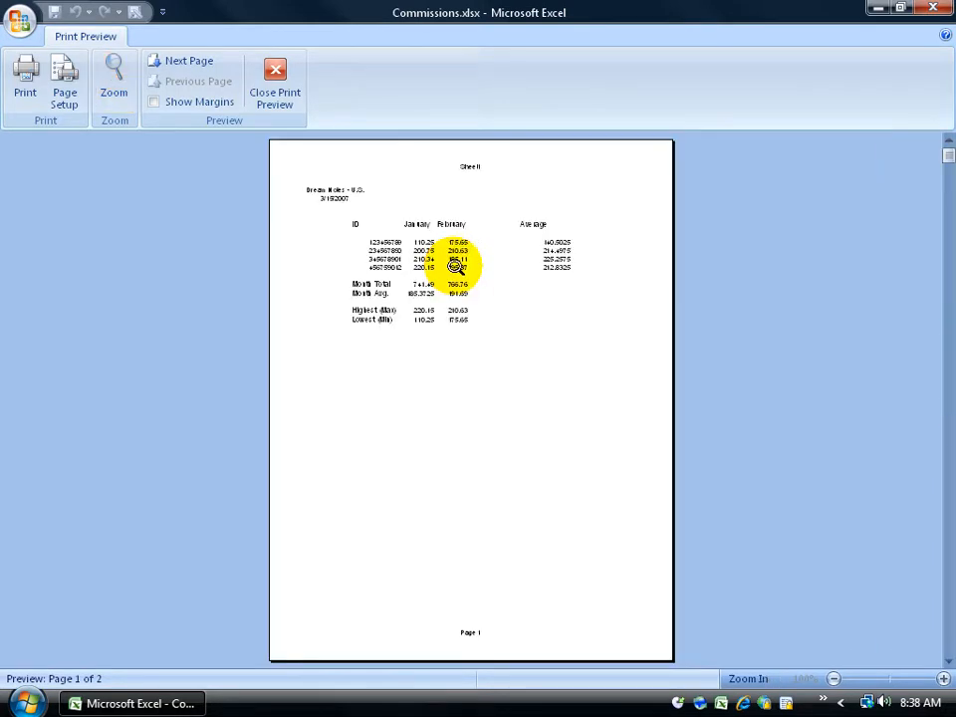
pyautogui.click(495, 231)
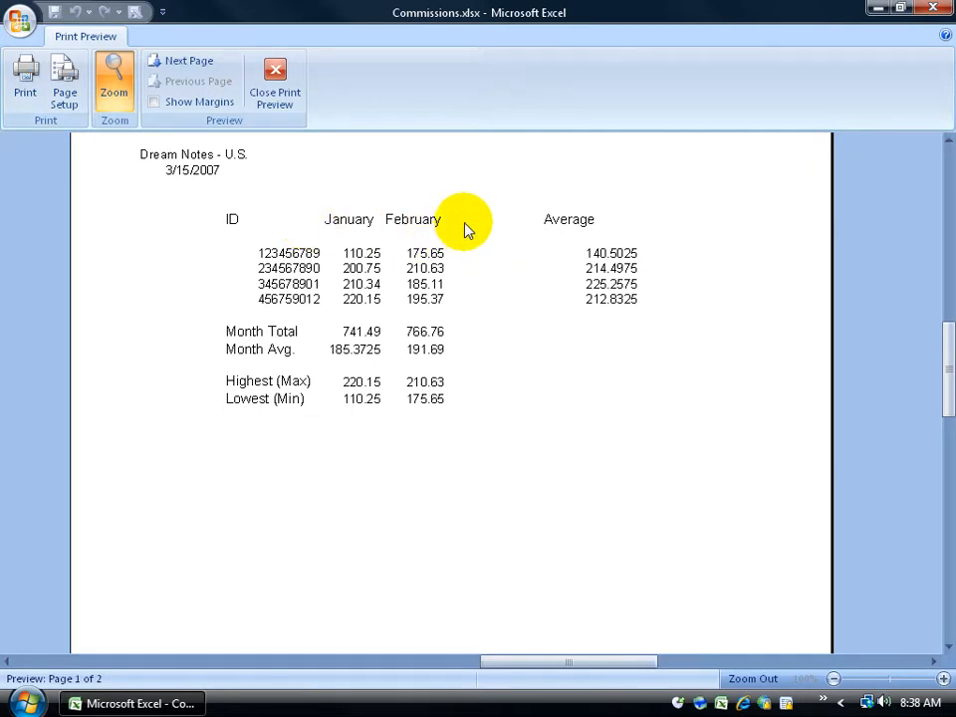
pyautogui.click(274, 86)
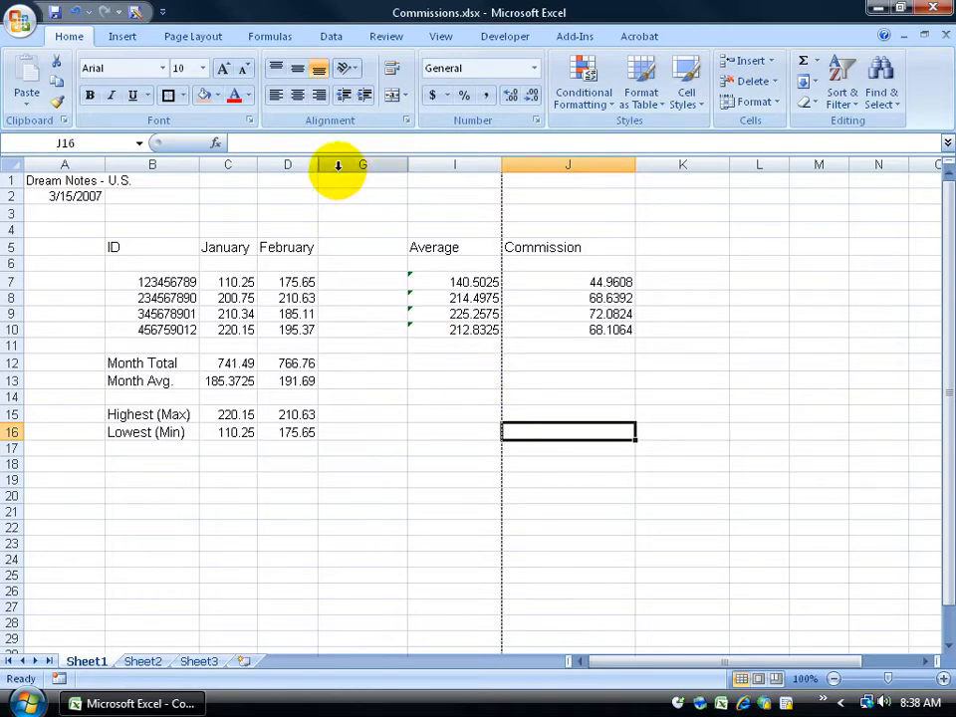
# Step: Try to unhide the March and April columns with only column D selected
pyautogui.rightClick(287, 164)
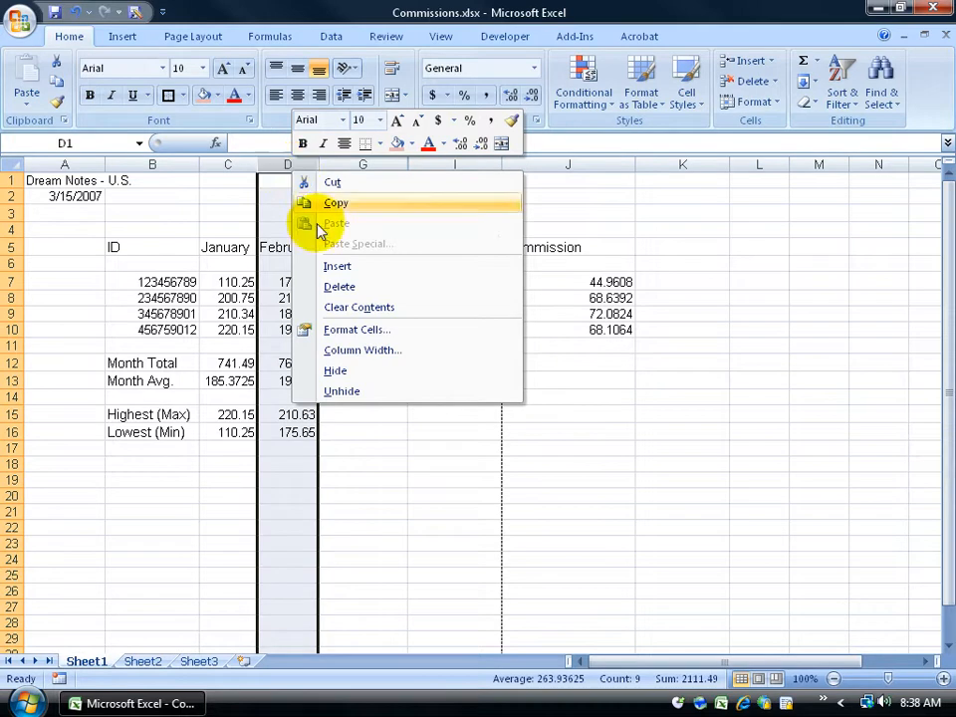
pyautogui.click(353, 390)
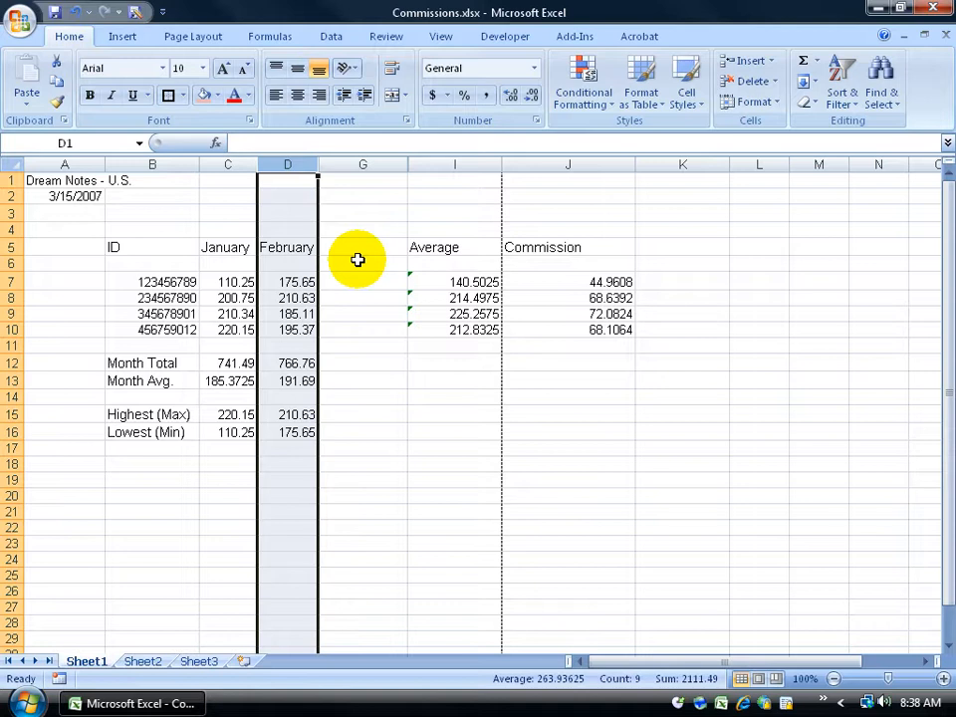
pyautogui.click(342, 194)
# Step: Unhide columns E and F by selecting the surrounding columns D through G
pyautogui.moveTo(317, 164); pyautogui.dragTo(363, 166)
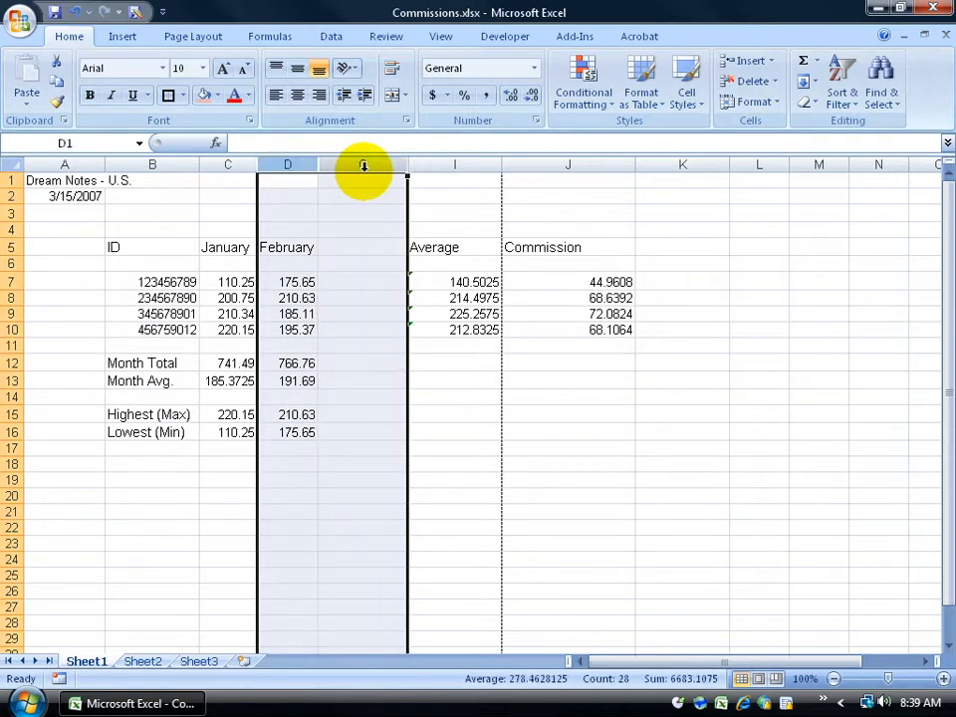
pyautogui.rightClick(364, 169)
pyautogui.click(413, 394)
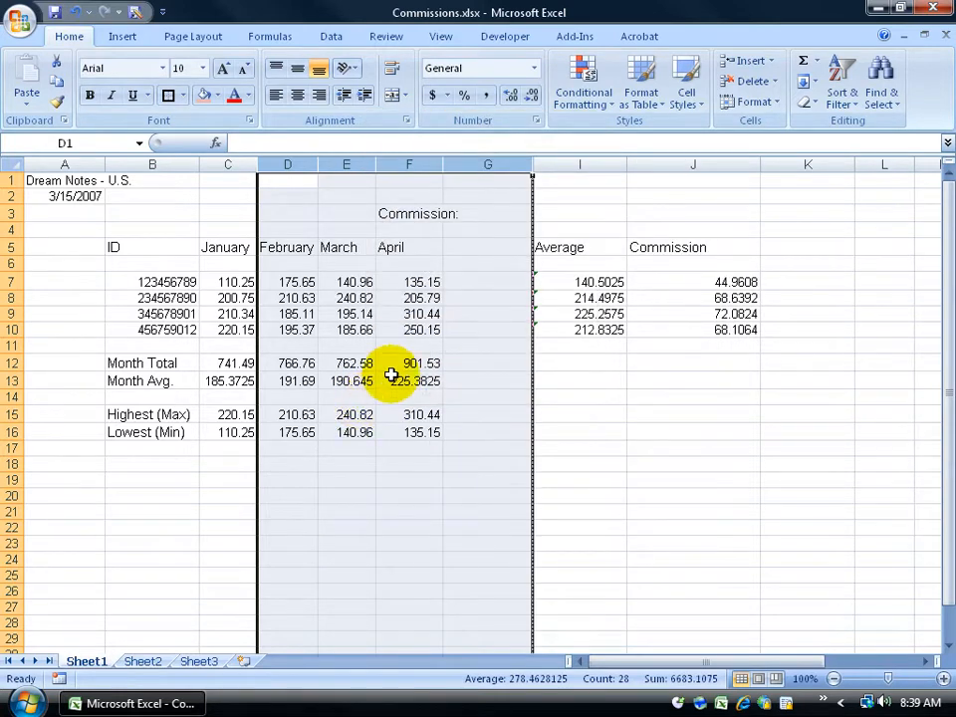
pyautogui.click(502, 192)
# Step: Try to unhide the Total column with only column I selected
pyautogui.rightClick(509, 164)
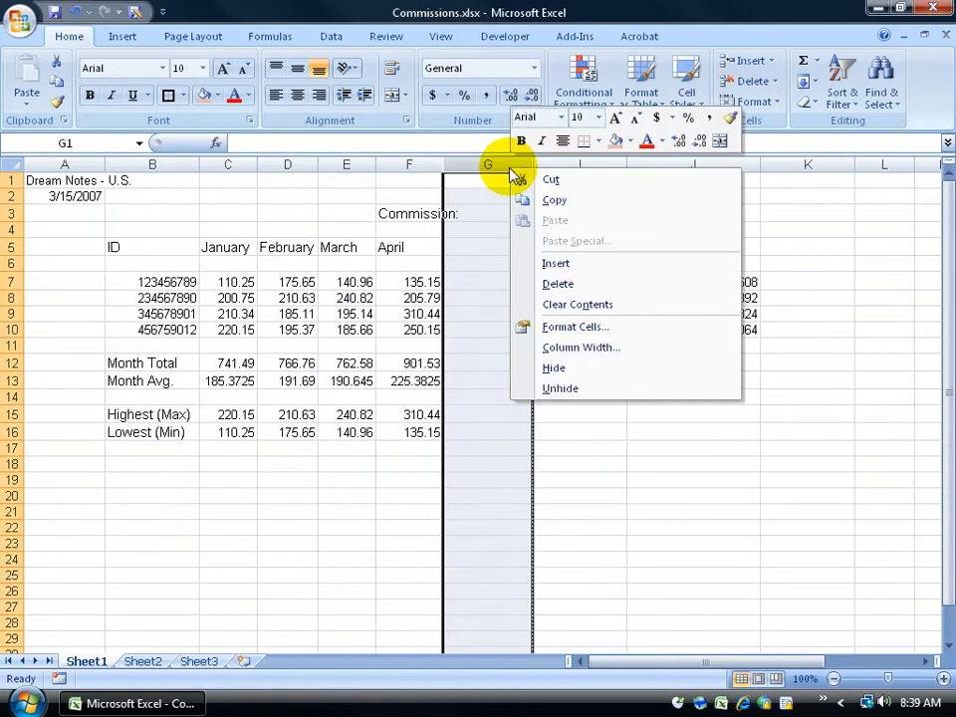
pyautogui.rightClick(577, 166)
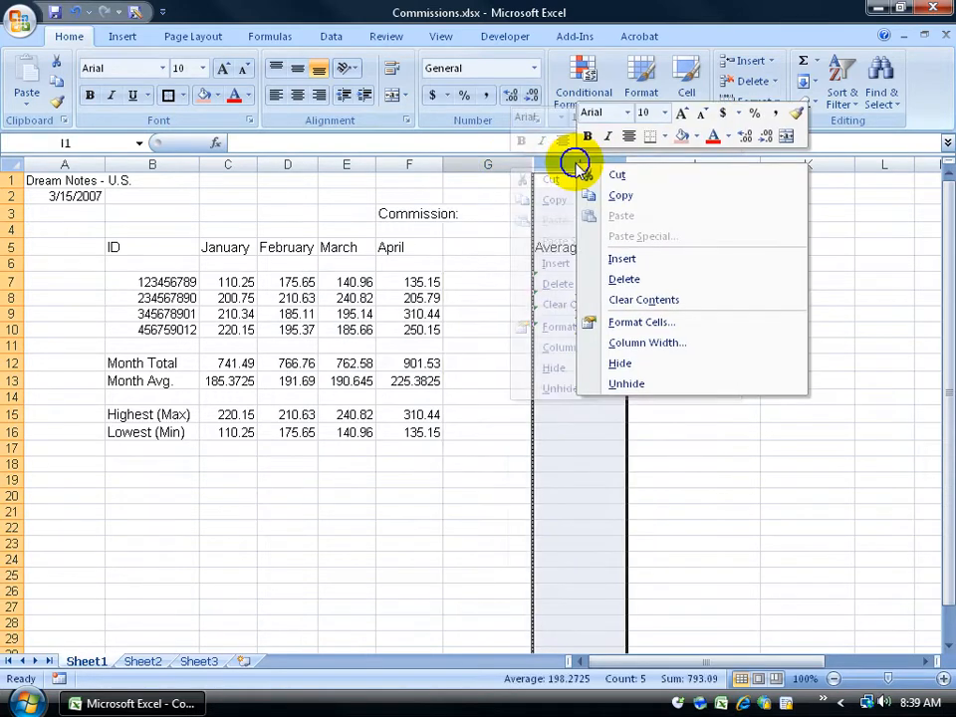
pyautogui.click(625, 383)
# Step: Unhide column H by selecting the adjacent columns G and I together
pyautogui.click(510, 164)
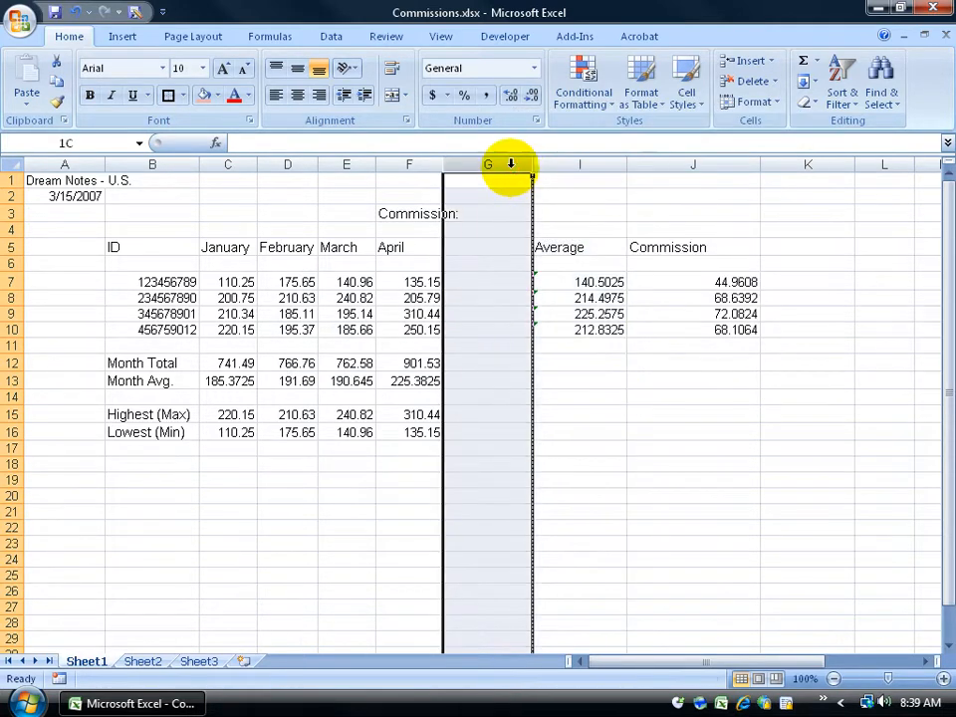
pyautogui.moveTo(510, 164); pyautogui.dragTo(572, 163)
pyautogui.rightClick(570, 167)
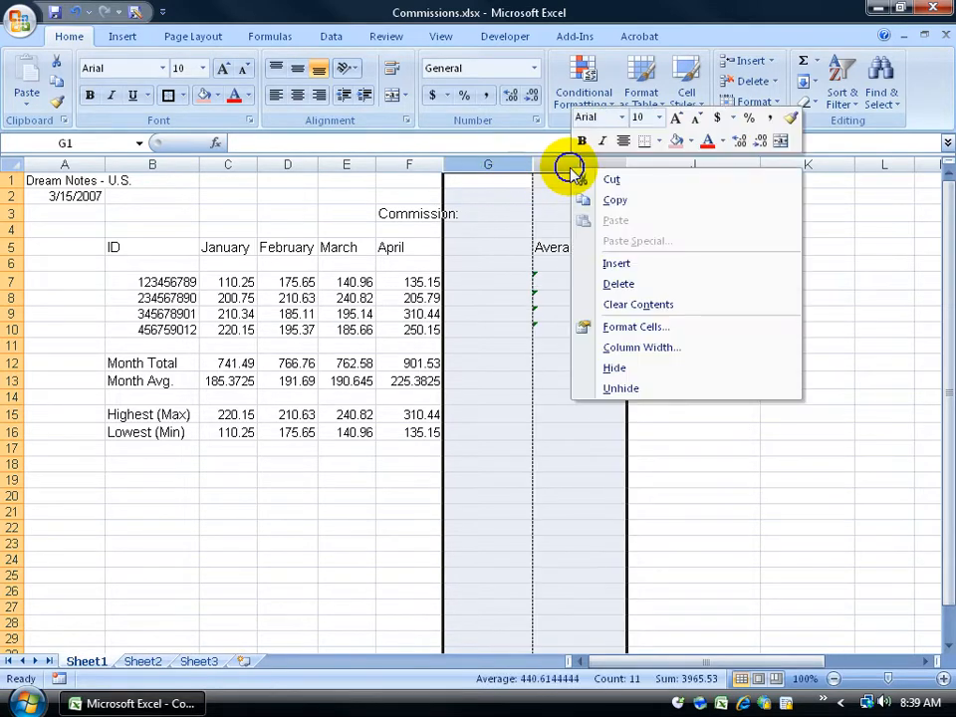
pyautogui.click(622, 388)
pyautogui.click(536, 409)
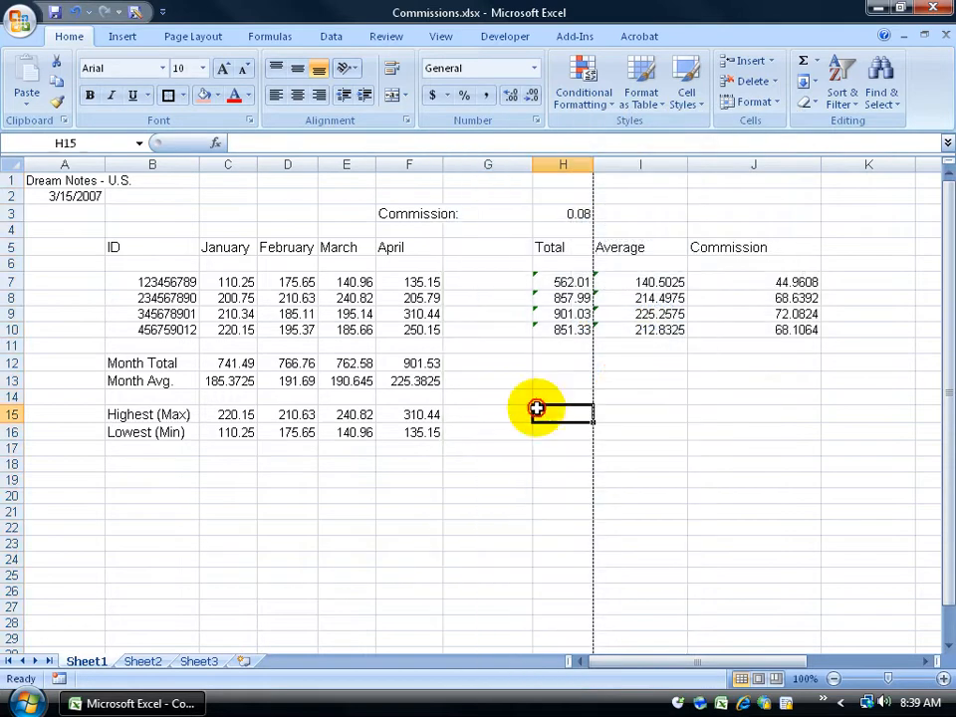
# Step: Hide rows 10 through 13 and deselect them
pyautogui.moveTo(10, 328); pyautogui.dragTo(12, 377)
pyautogui.rightClick(15, 377)
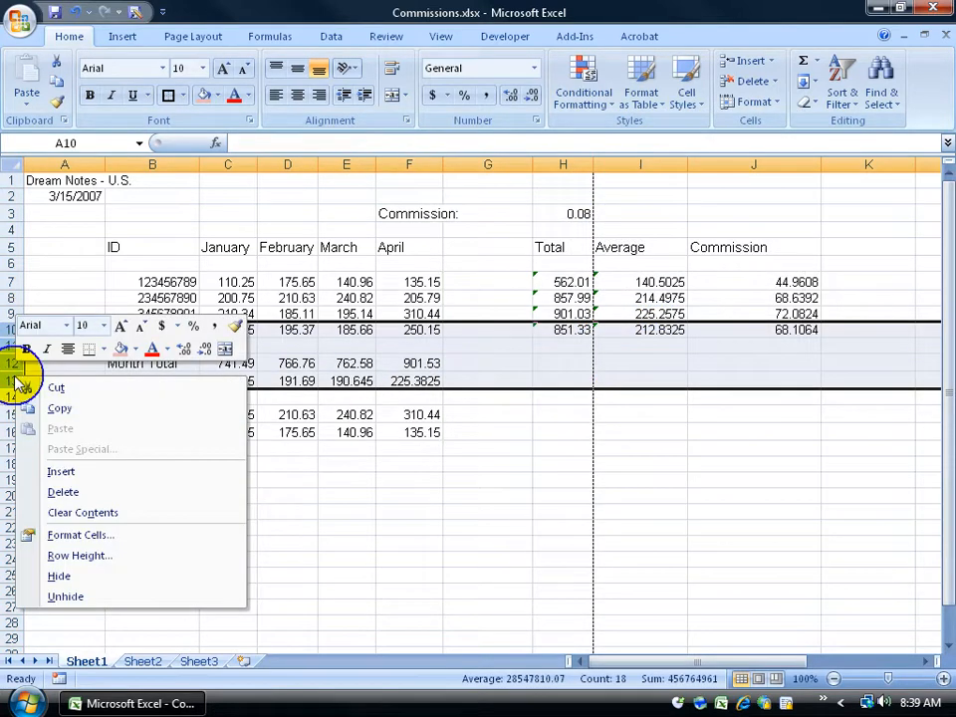
pyautogui.click(62, 575)
pyautogui.click(410, 445)
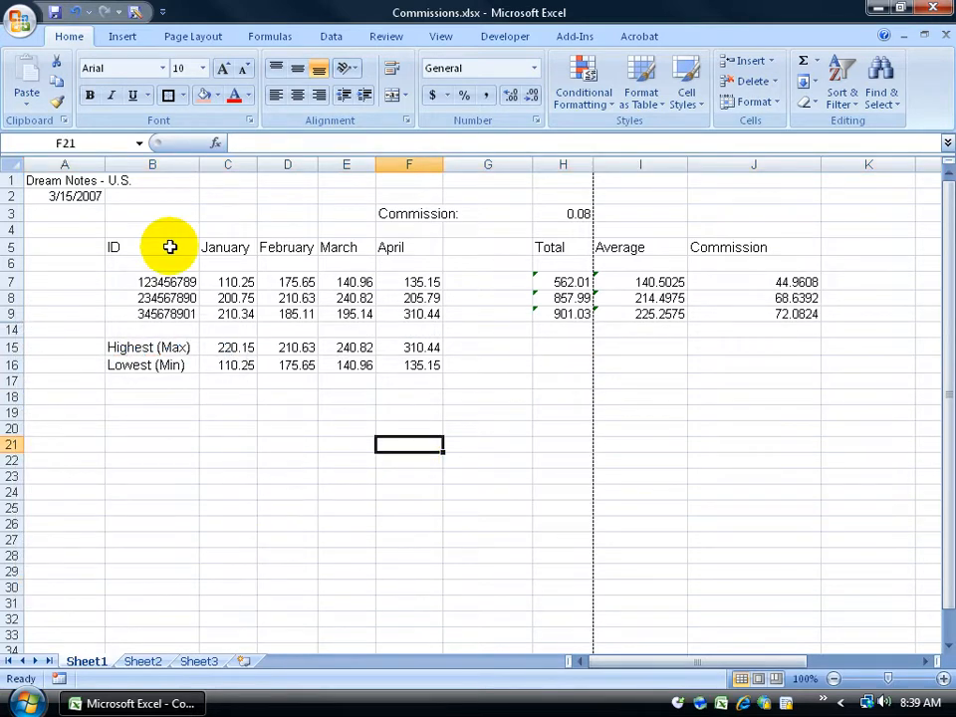
# Step: Undo hiding rows 10 through 13 and hide the same rows again
pyautogui.click(75, 12)
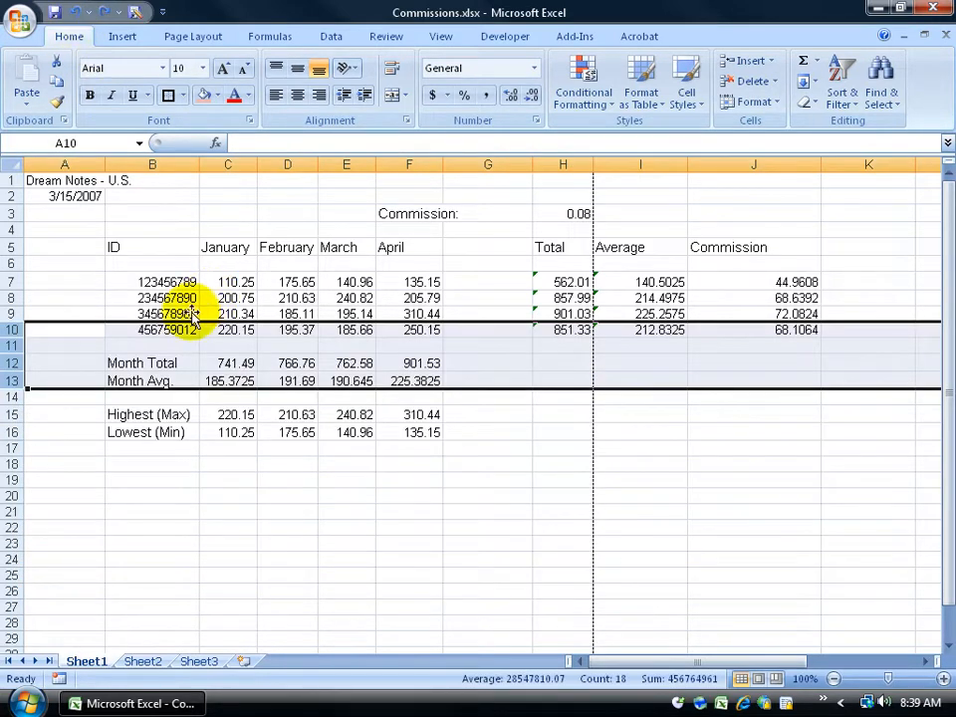
pyautogui.rightClick(9, 323)
pyautogui.click(58, 461)
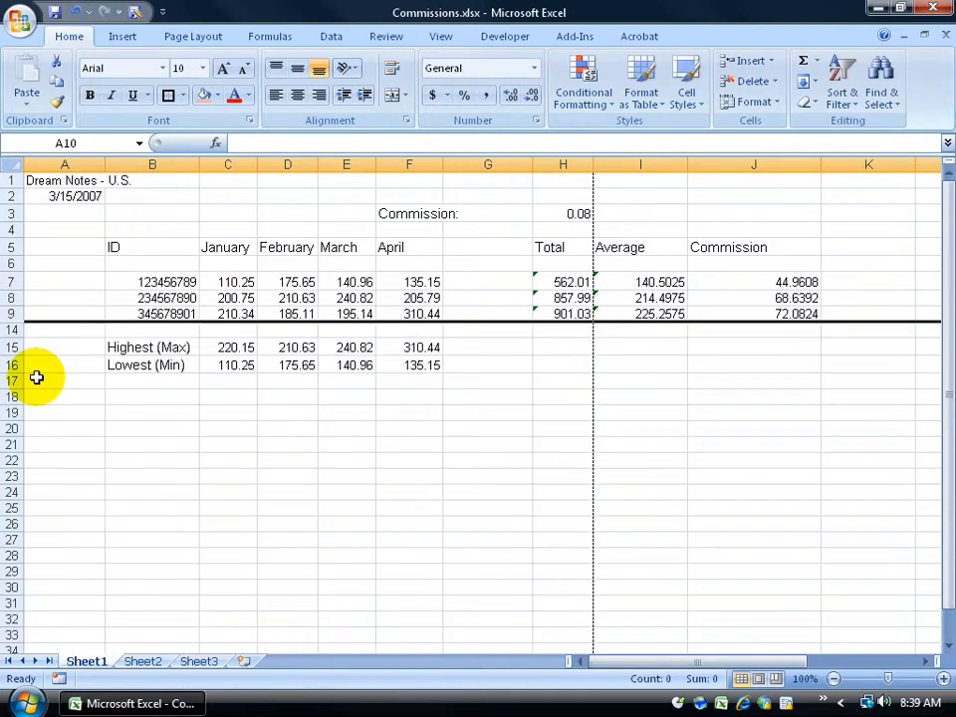
# Step: Unhide rows 10 through 13 by selecting the adjacent rows 9 and 14 together
pyautogui.click(16, 312)
pyautogui.moveTo(30, 319); pyautogui.dragTo(5, 330)
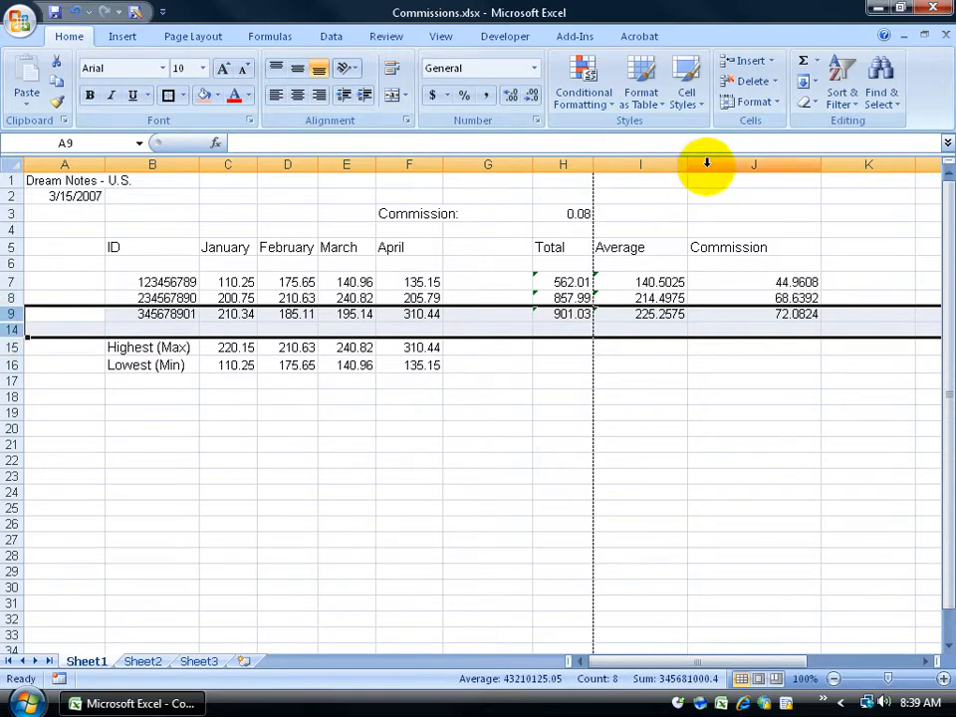
pyautogui.click(777, 102)
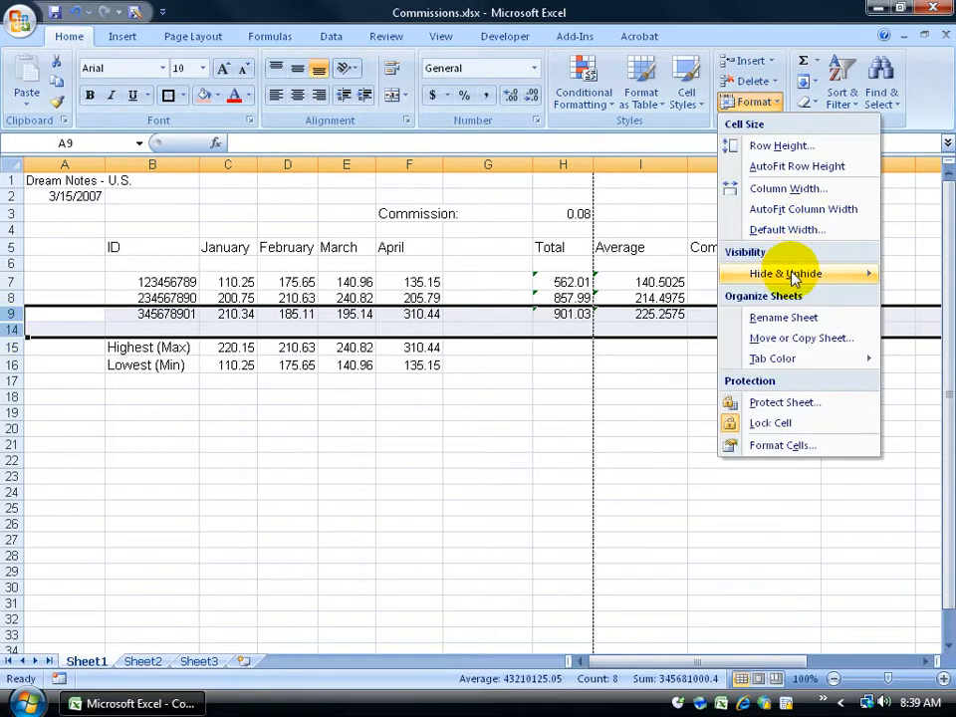
pyautogui.moveTo(793, 277)
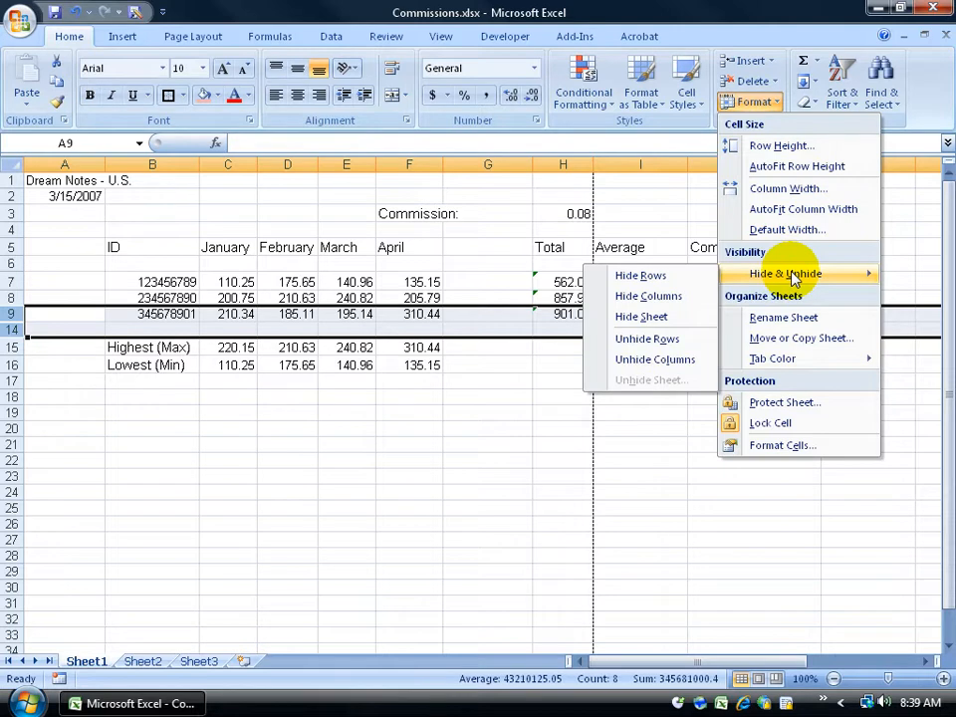
pyautogui.click(678, 340)
pyautogui.click(512, 339)
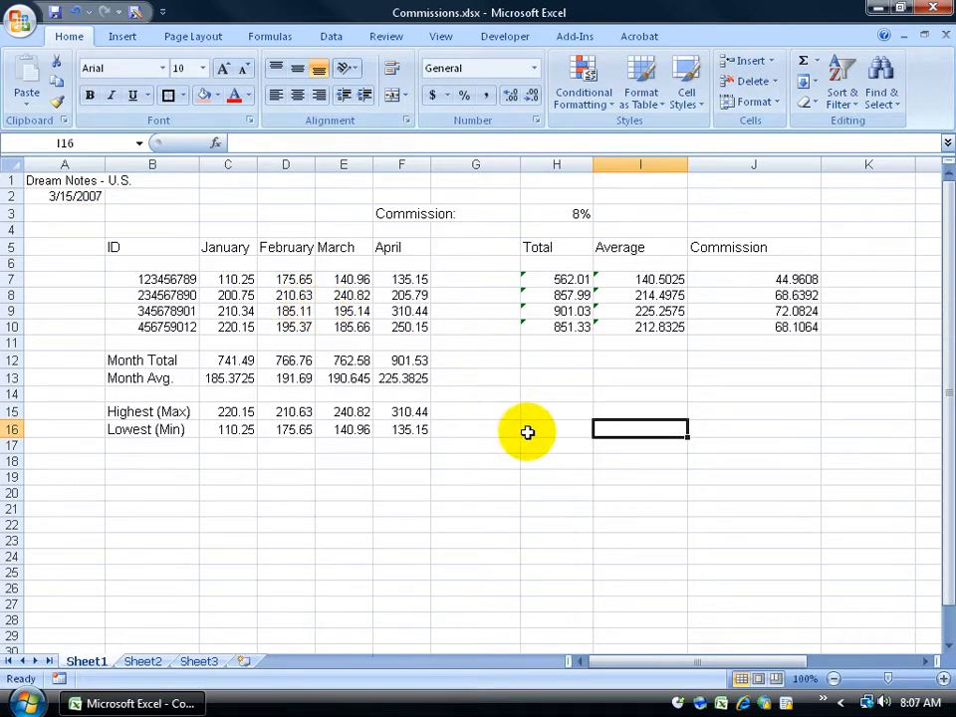
# Step: Set Autumn Leaves.jpg from the Sample Pictures folder as the background picture of Sheet1
pyautogui.click(202, 44)
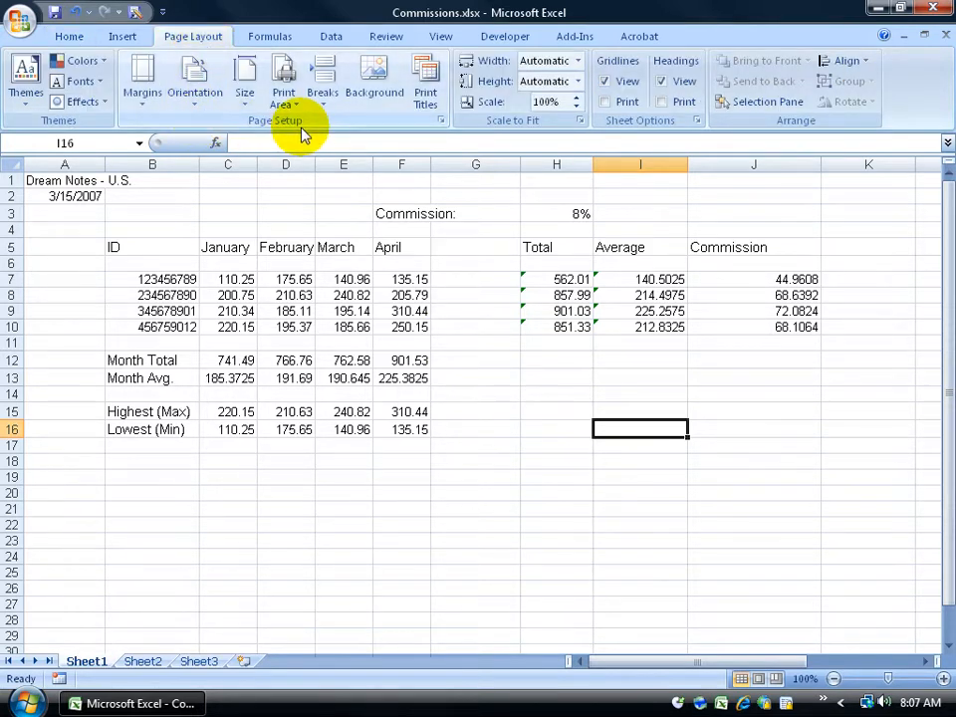
pyautogui.click(371, 87)
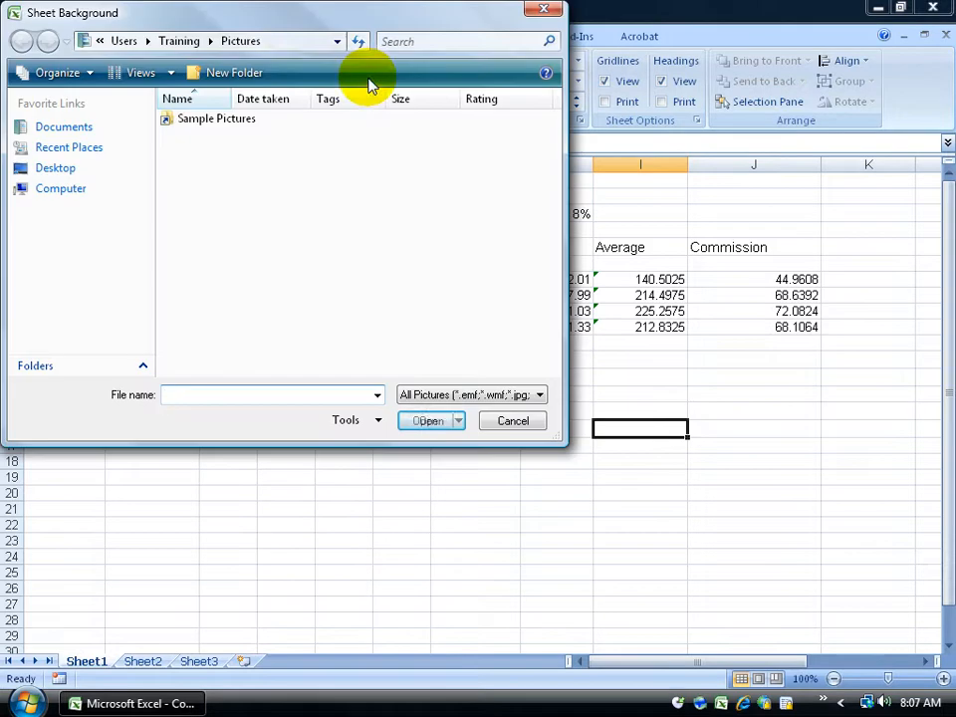
pyautogui.moveTo(267, 26); pyautogui.dragTo(490, 156)
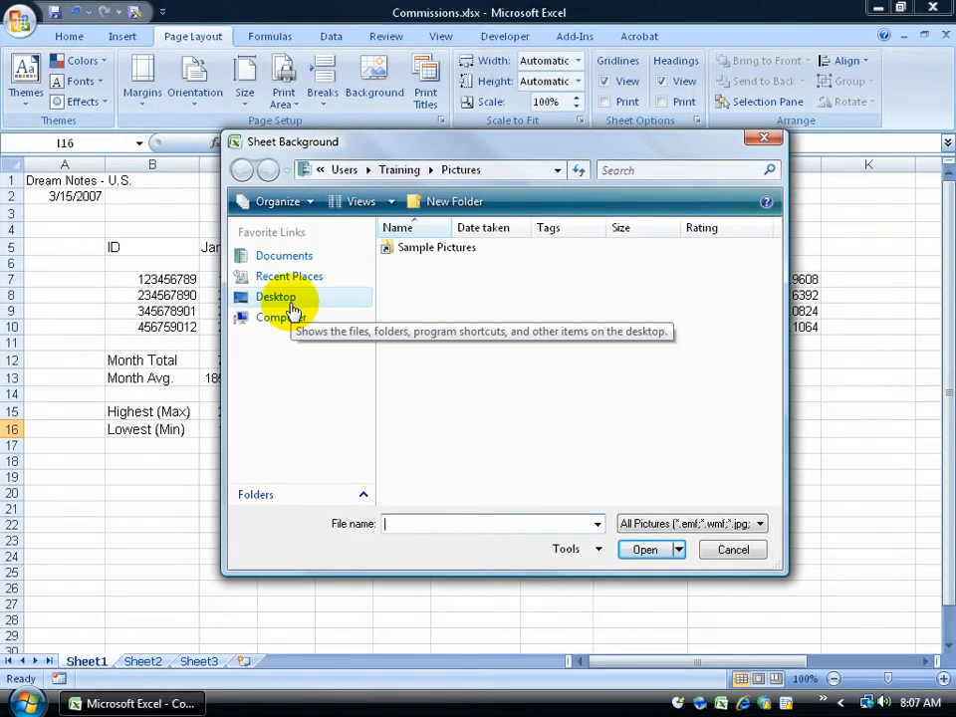
pyautogui.doubleClick(433, 257)
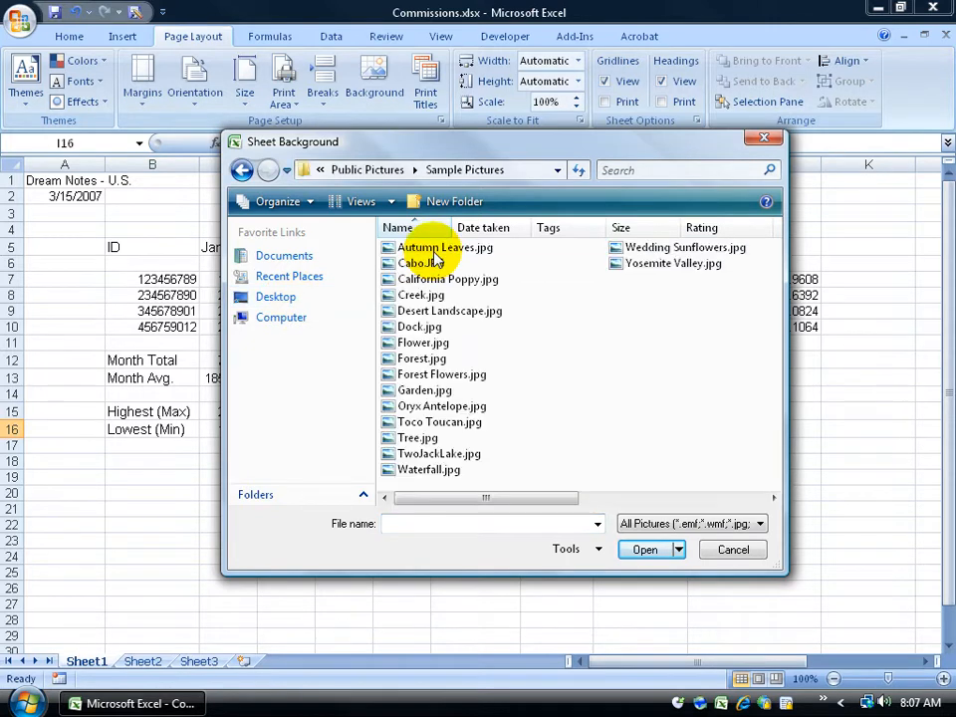
pyautogui.click(392, 198)
pyautogui.click(434, 145)
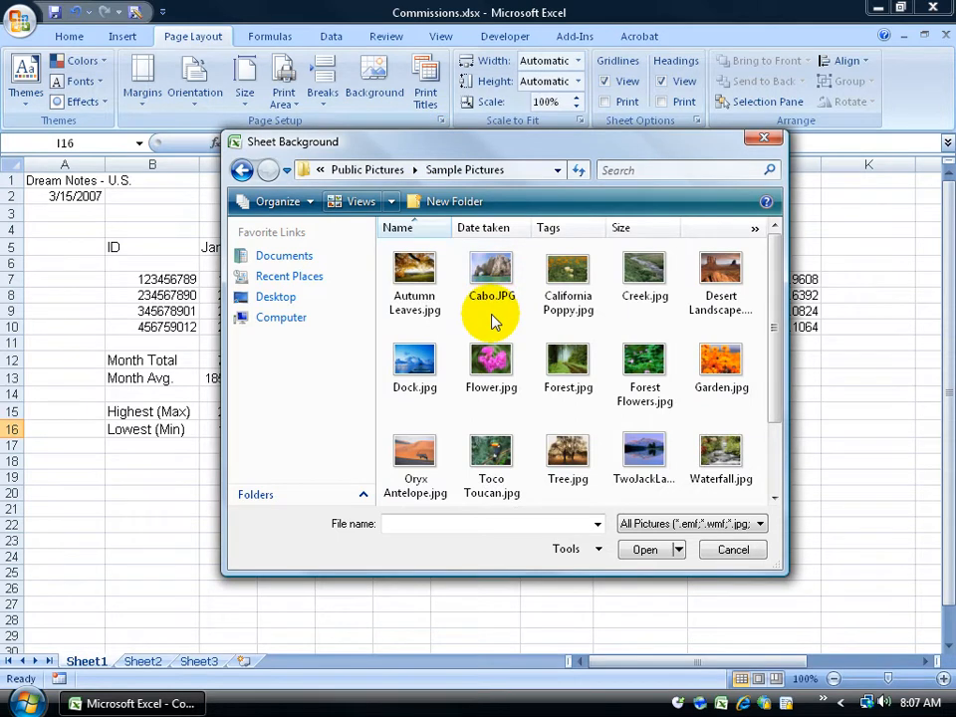
pyautogui.doubleClick(416, 271)
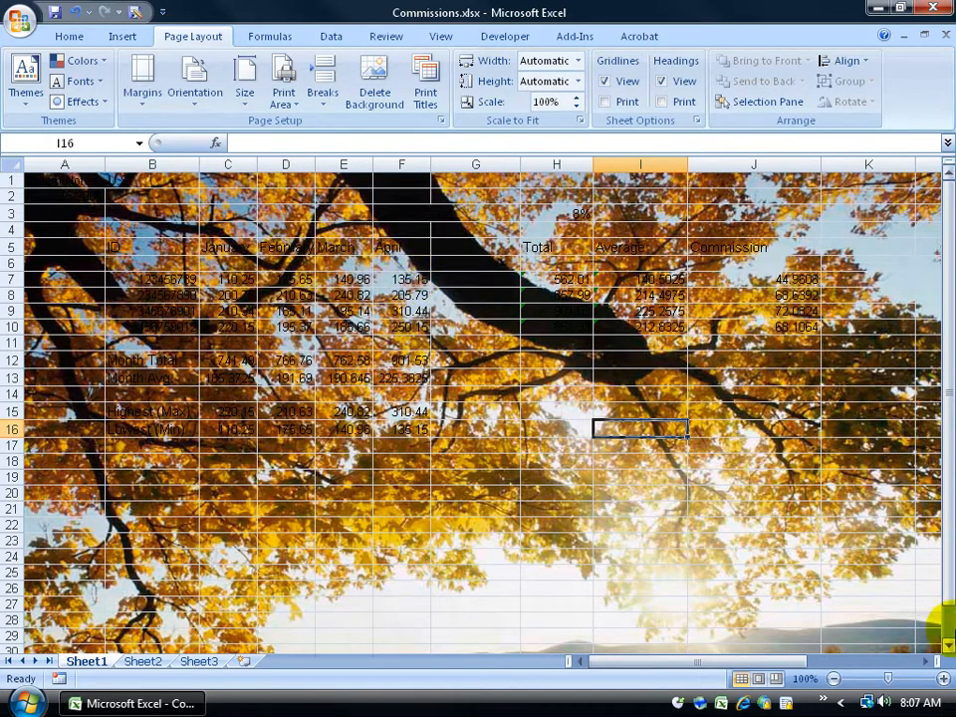
# Step: Examine how the background picture covers the rows further down Sheet1, and return to the first row
pyautogui.click(949, 645)
pyautogui.click(948, 646)
pyautogui.click(951, 647)
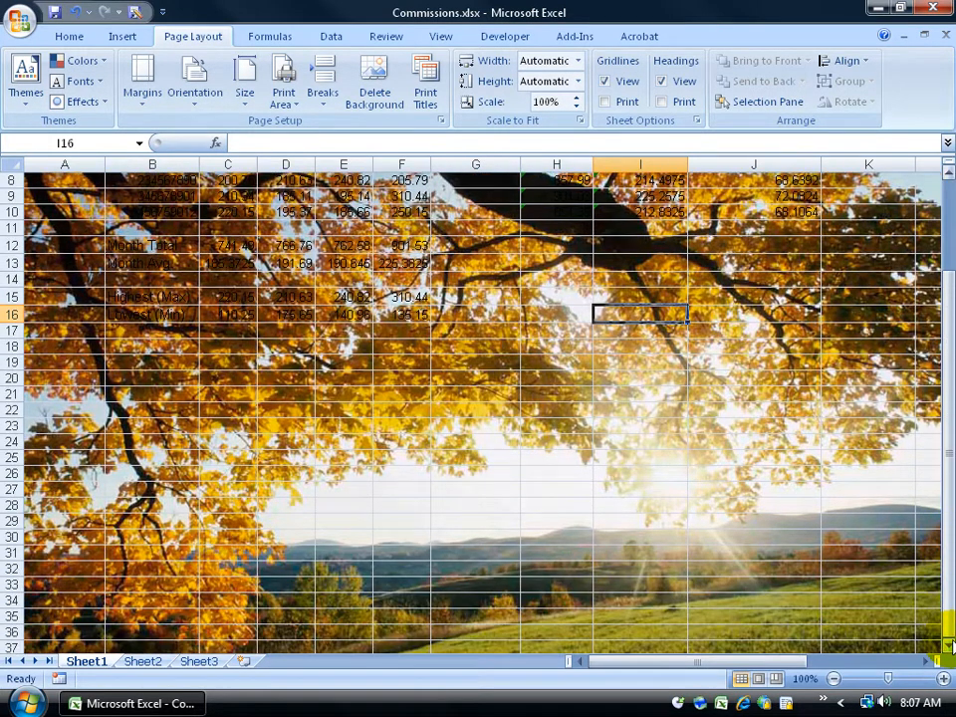
pyautogui.click(951, 647)
pyautogui.click(952, 646)
pyautogui.click(952, 647)
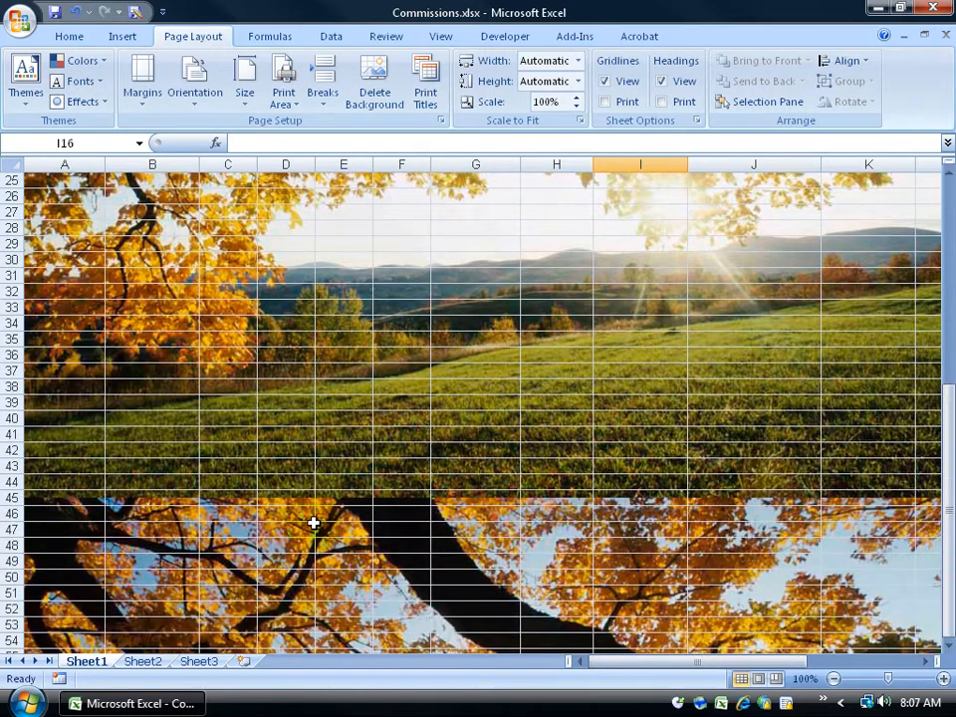
pyautogui.moveTo(946, 426); pyautogui.dragTo(942, 177)
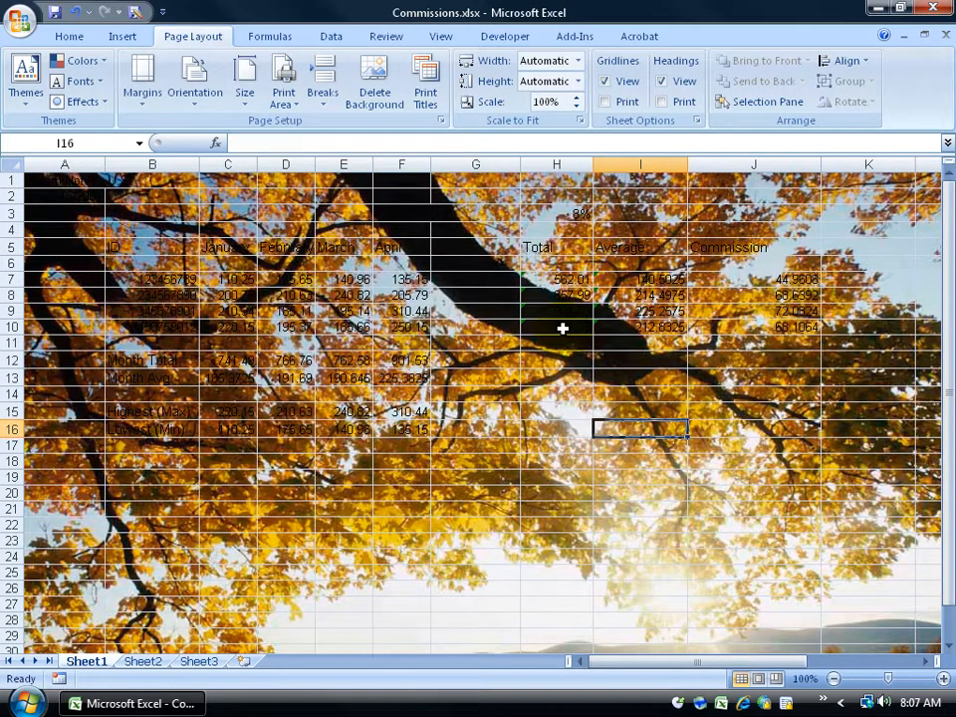
# Step: Delete the background picture from Sheet1
pyautogui.click(377, 119)
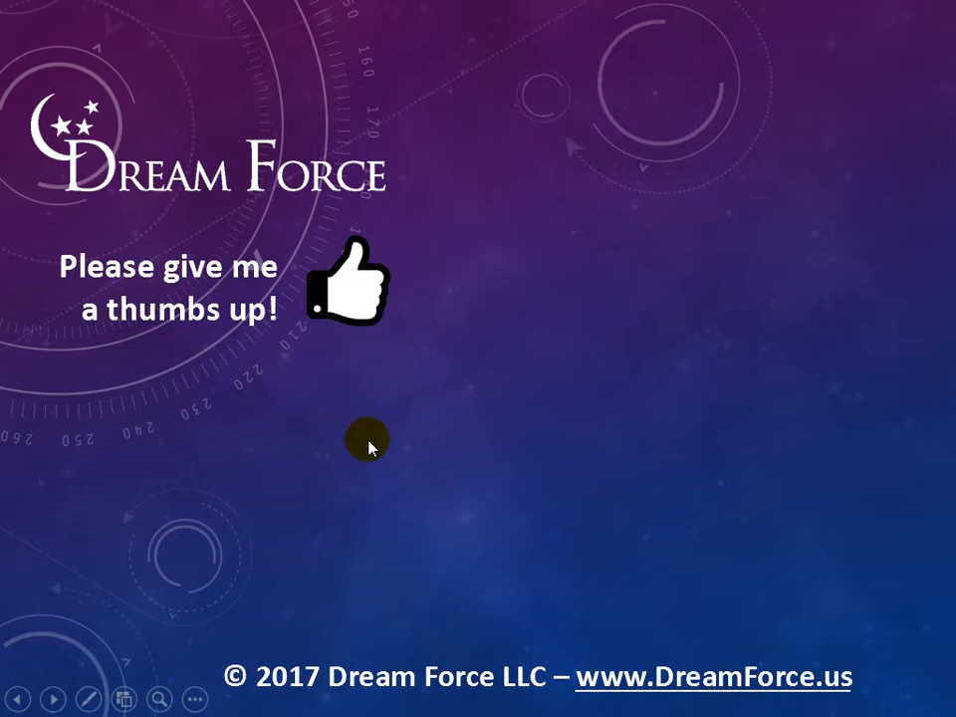
pyautogui.click(369, 446)
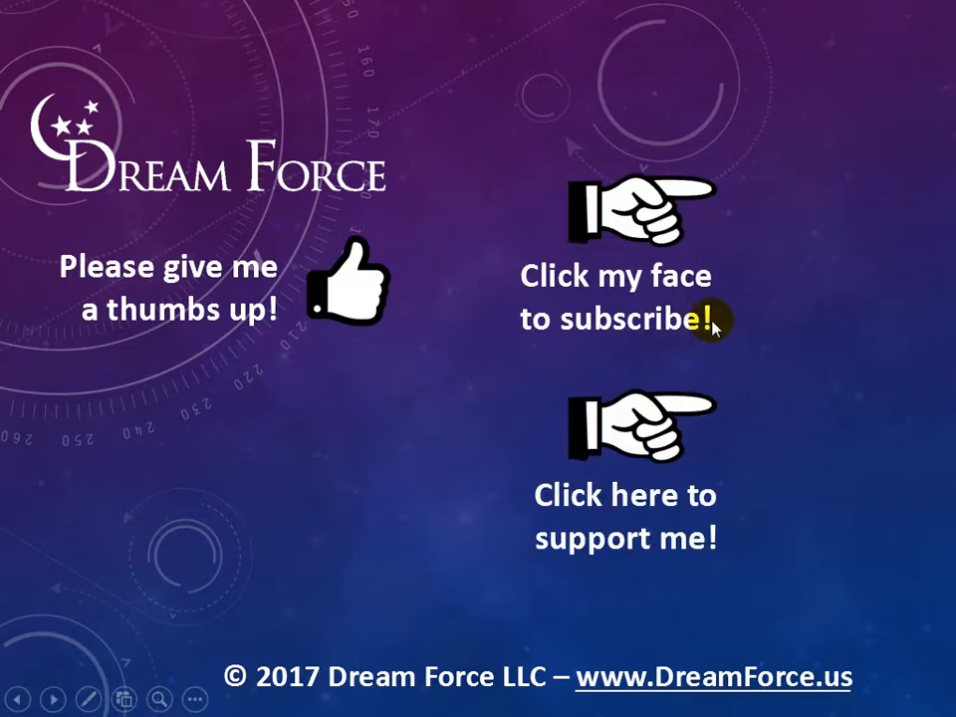